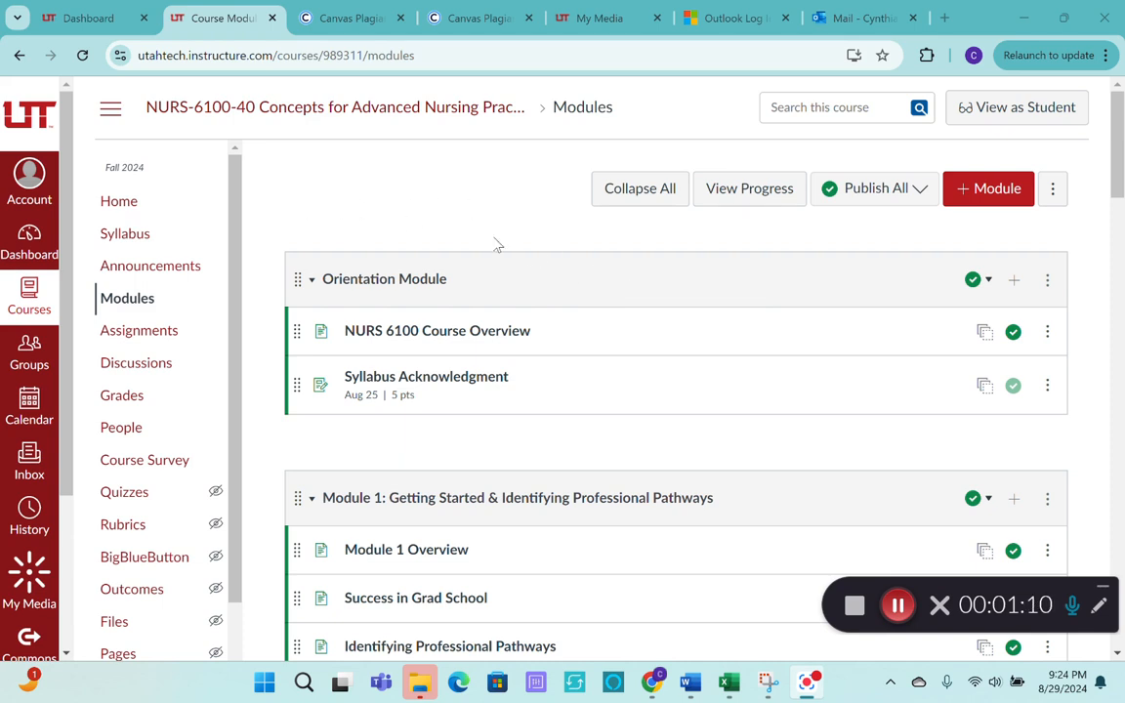
# Open the Current Issues Paper assignment from Module 2 for editing.
pyautogui.scroll(-2, 595, 300)
pyautogui.scroll(-4, 595, 301)
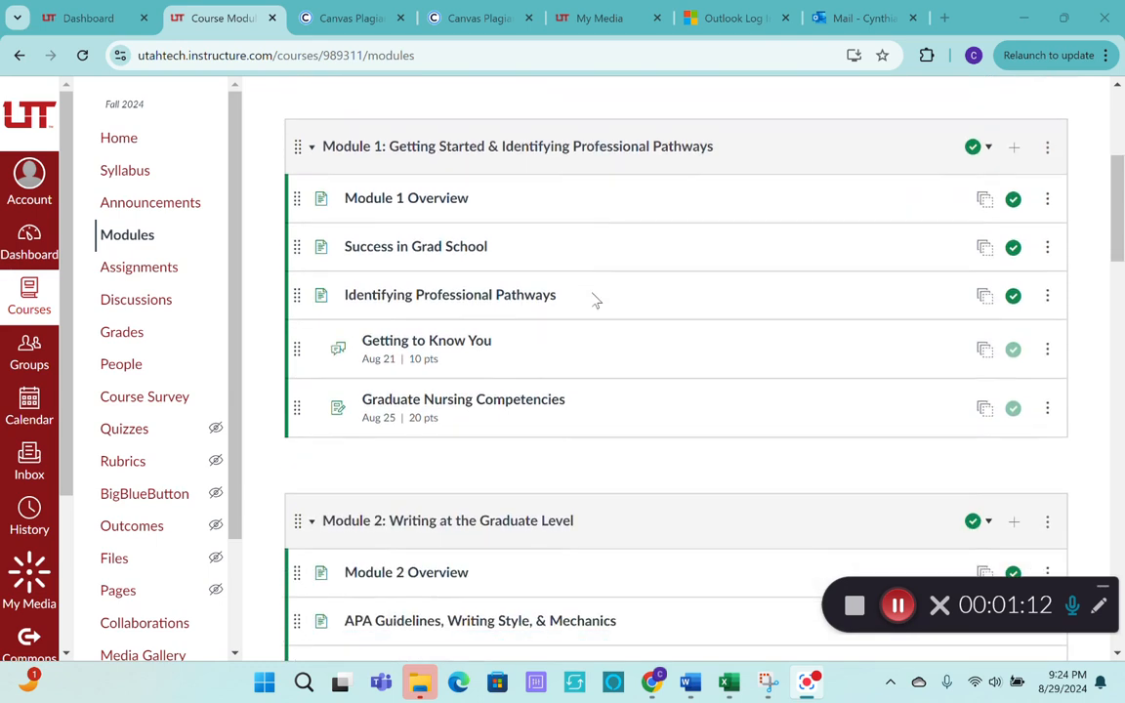
pyautogui.scroll(-5, 640, 287)
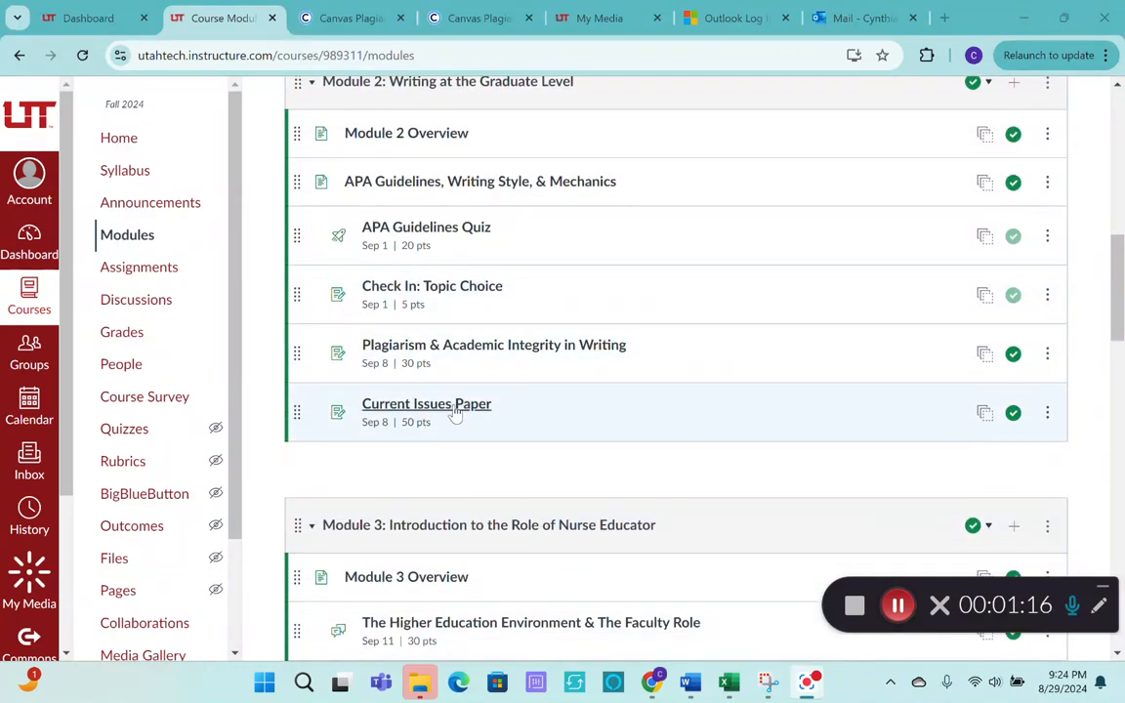
pyautogui.click(454, 410)
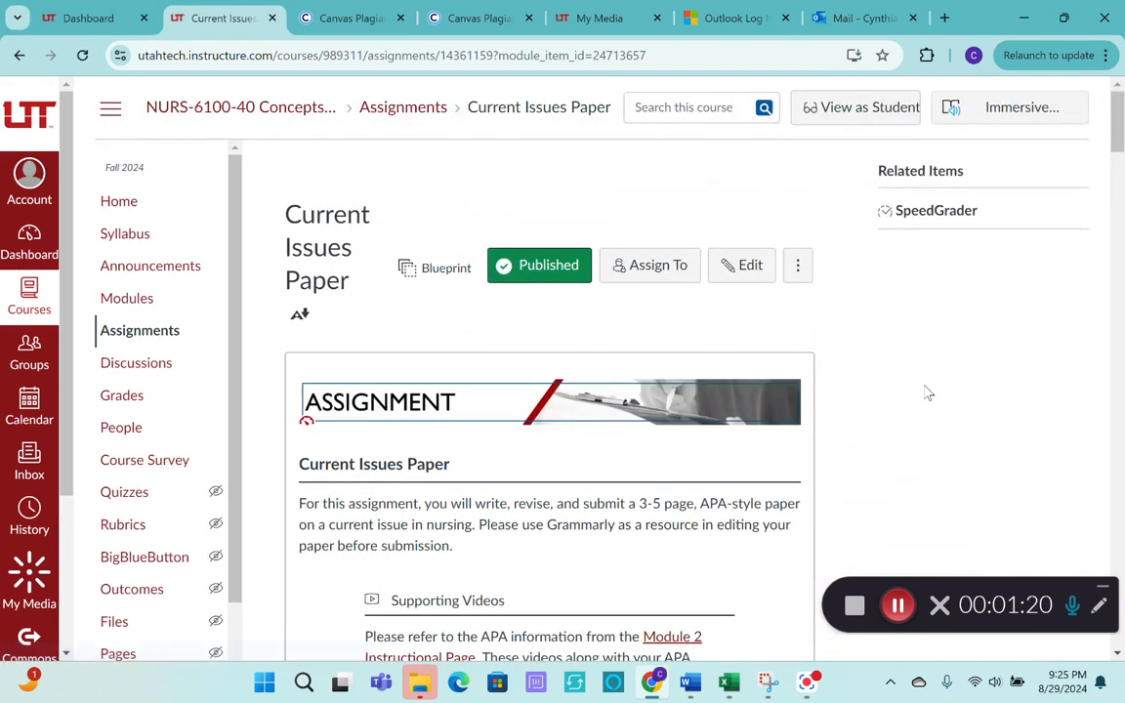
pyautogui.scroll(-1, 926, 392)
pyautogui.click(743, 176)
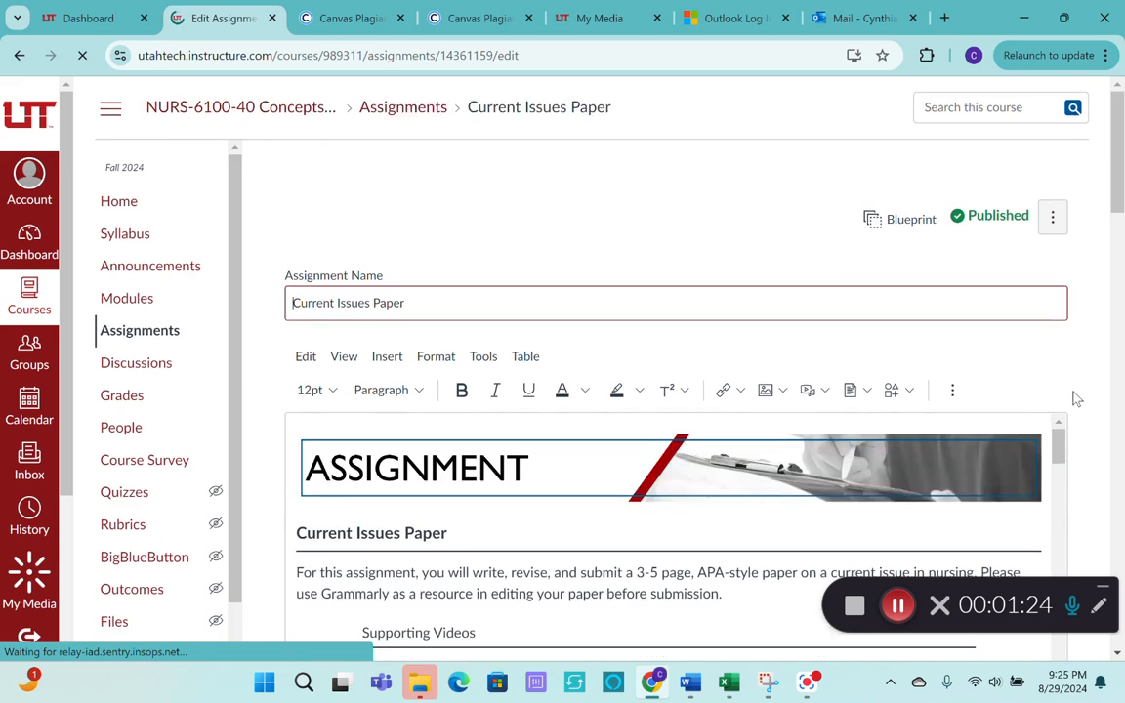
# Enable AI Content Detection in the assignment's plagiarism review and open the Copyleaks advanced settings.
pyautogui.scroll(-3, 1076, 399)
pyautogui.scroll(-10, 933, 359)
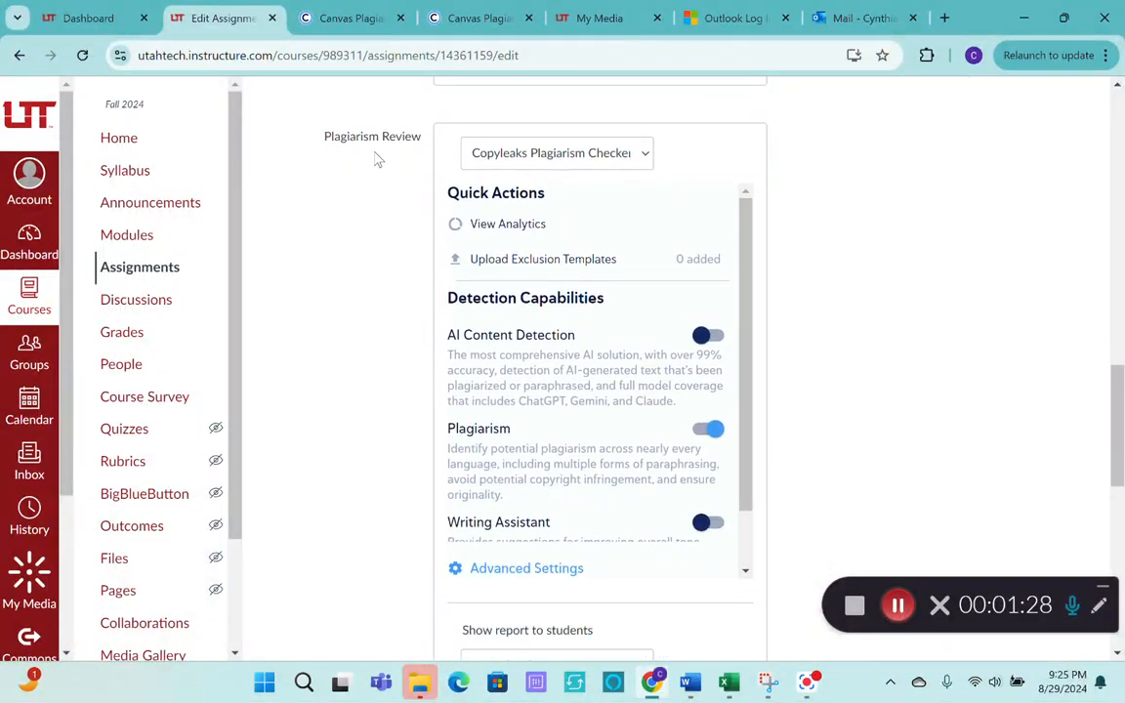
pyautogui.click(703, 347)
pyautogui.click(532, 576)
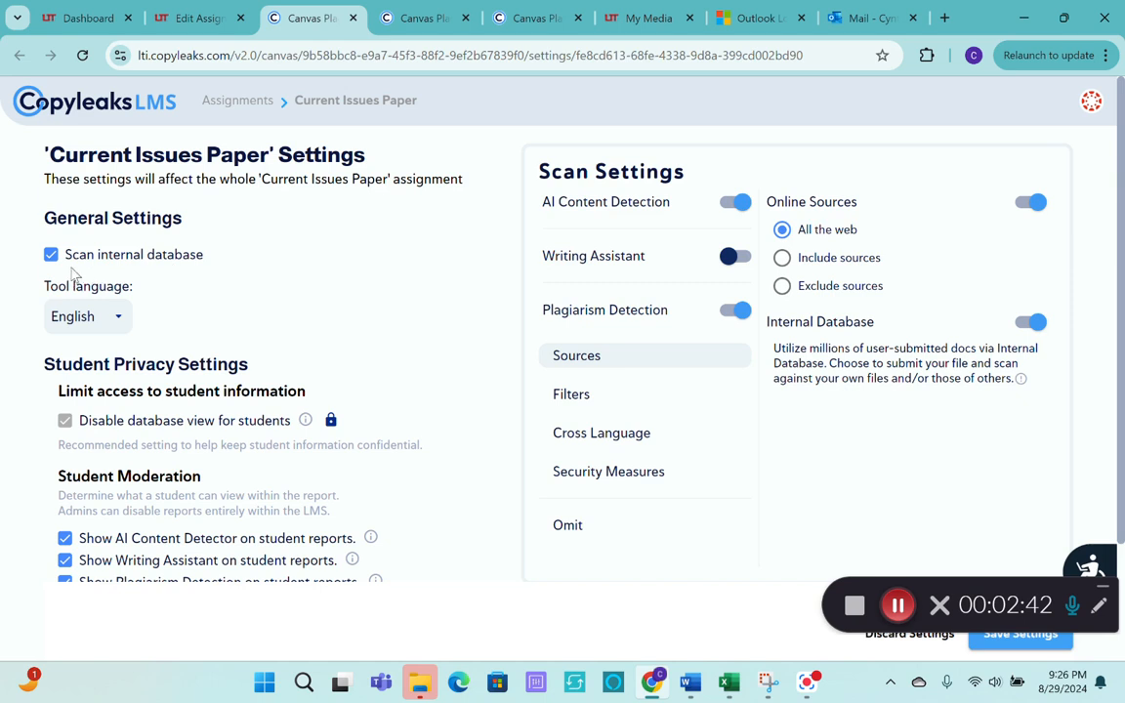
# Exclude references, citations, titles and table of contents from the Copyleaks scan and save the settings.
pyautogui.scroll(-3, 147, 322)
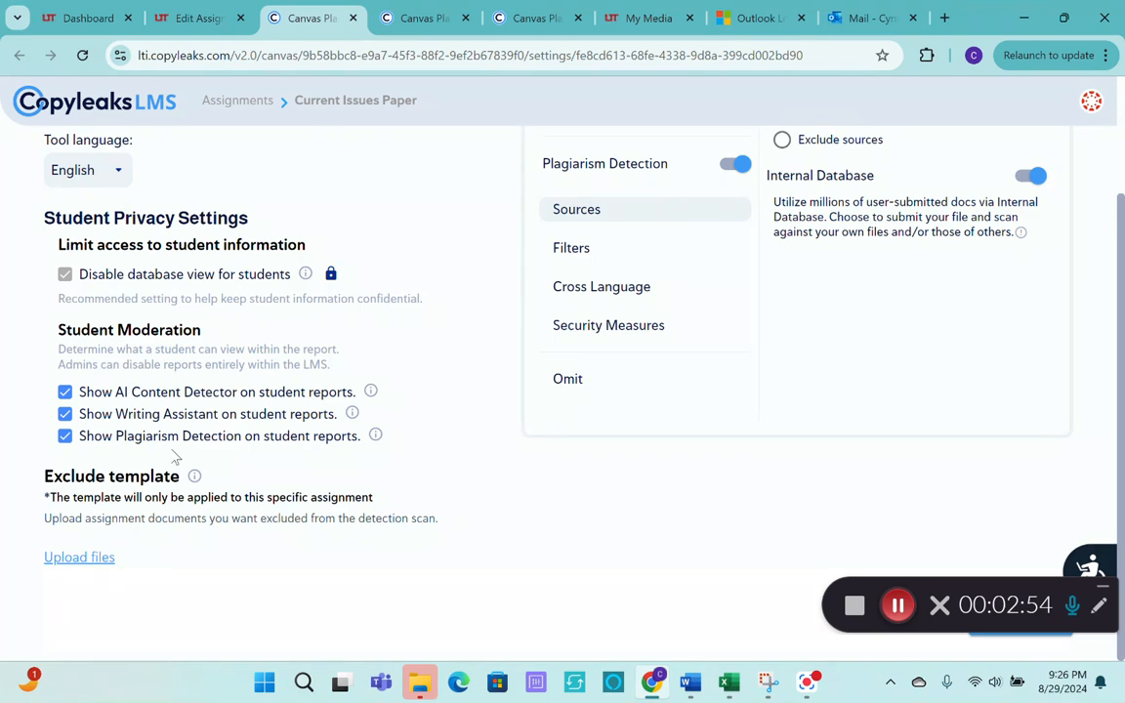
pyautogui.scroll(3, 583, 519)
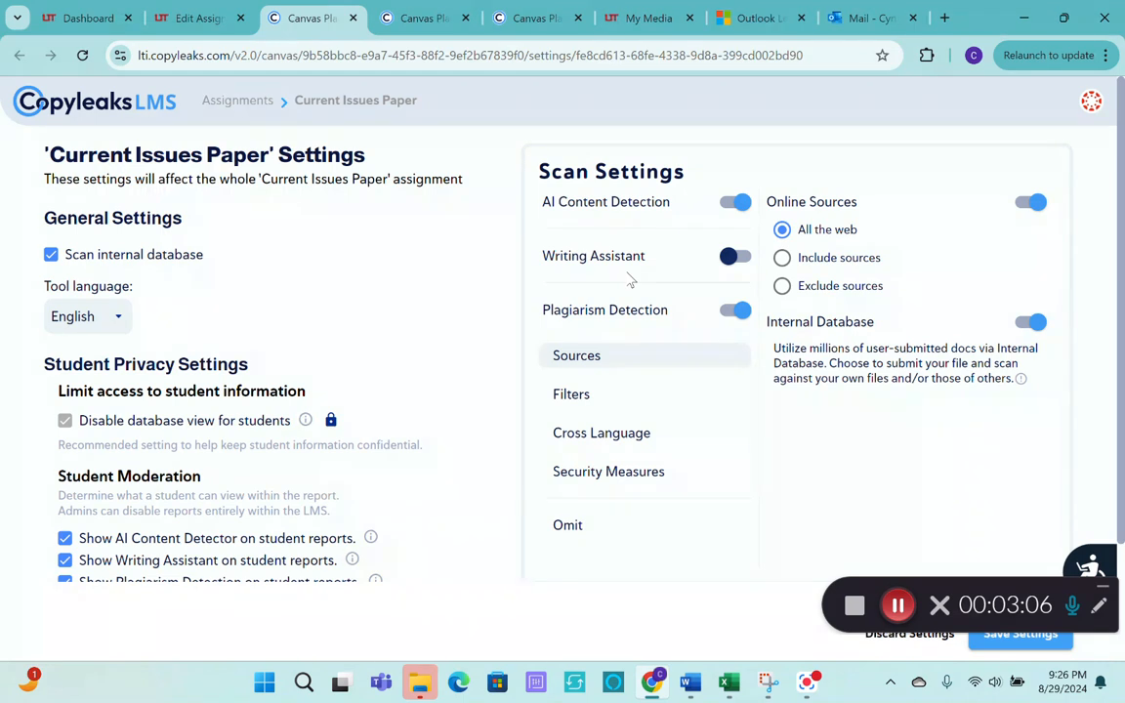
pyautogui.click(570, 528)
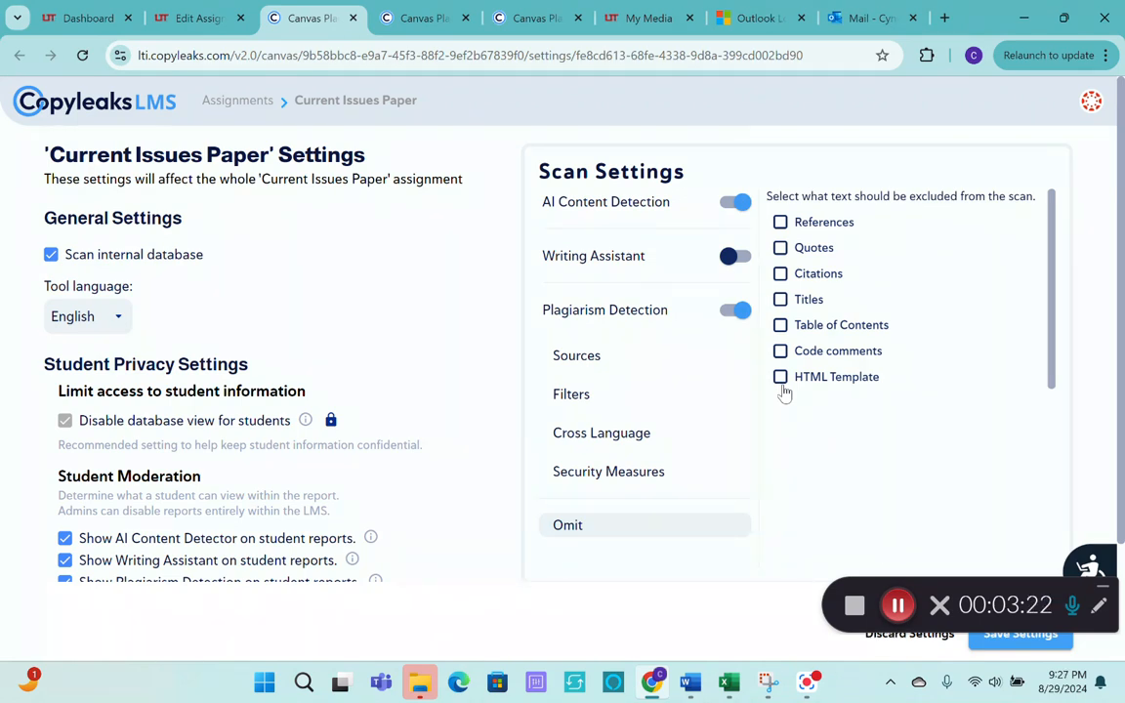
pyautogui.click(781, 224)
pyautogui.click(781, 276)
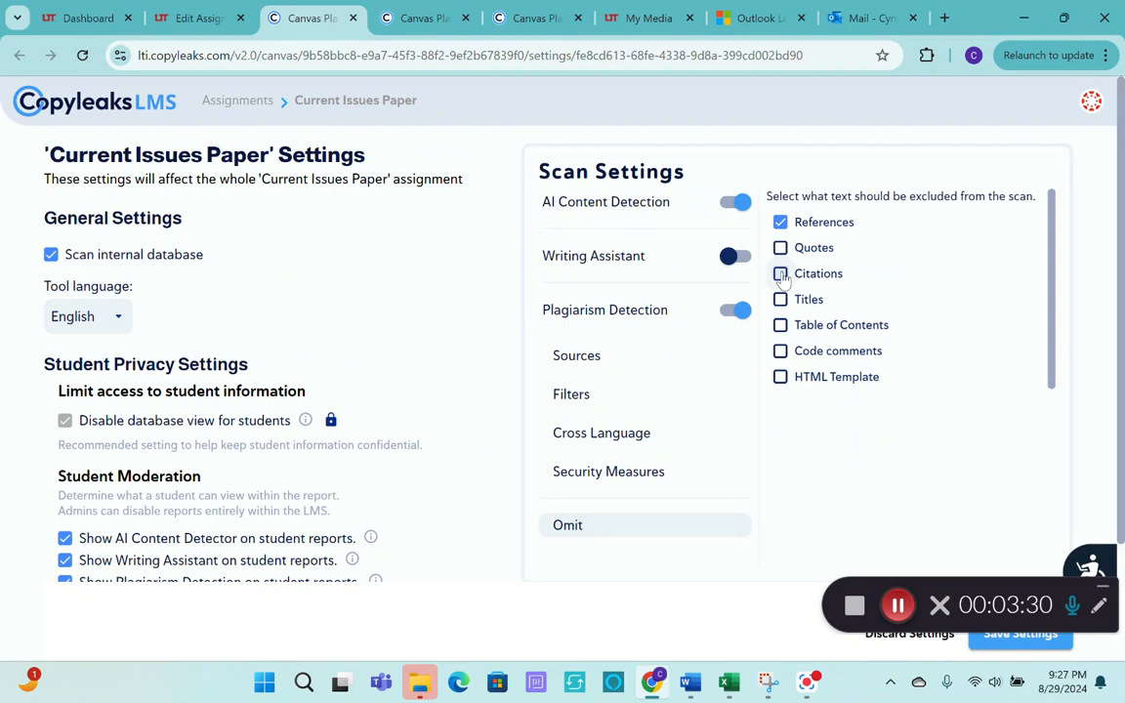
pyautogui.click(782, 304)
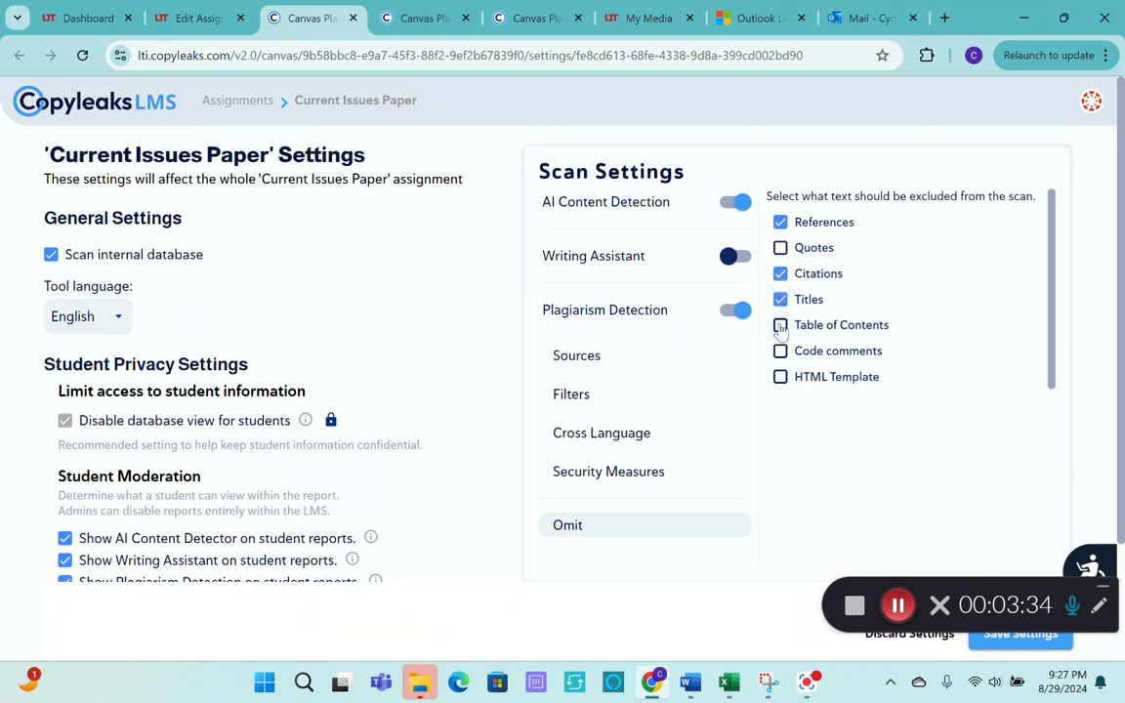
pyautogui.click(781, 329)
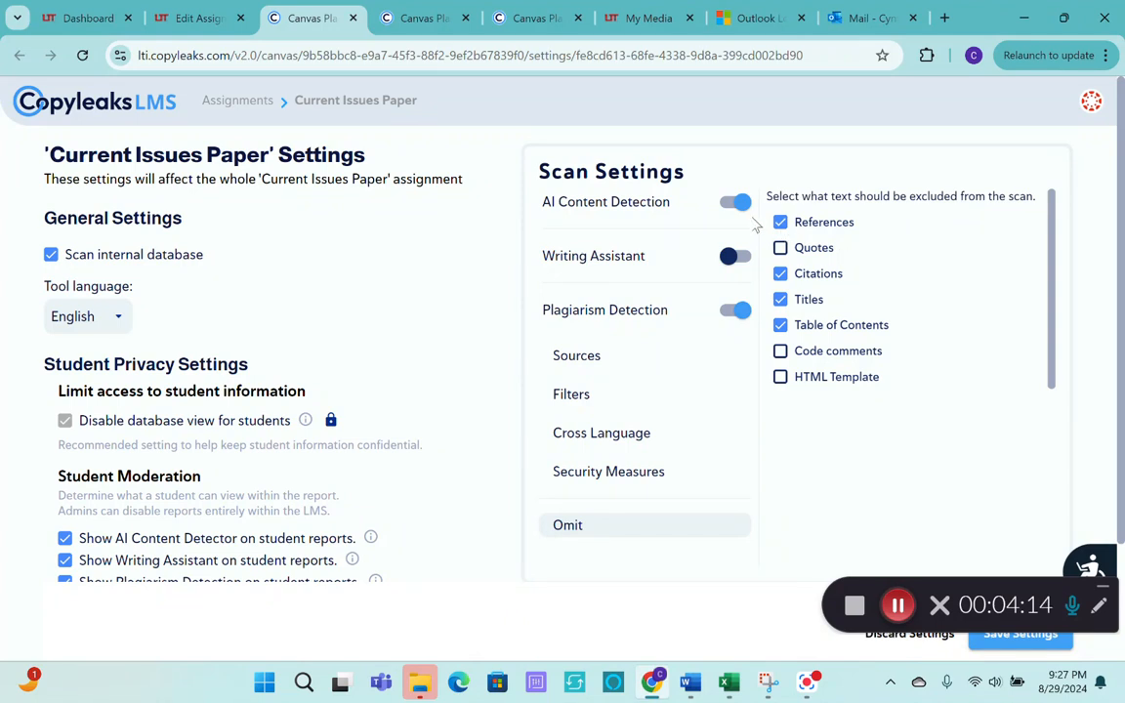
pyautogui.scroll(-1, 991, 340)
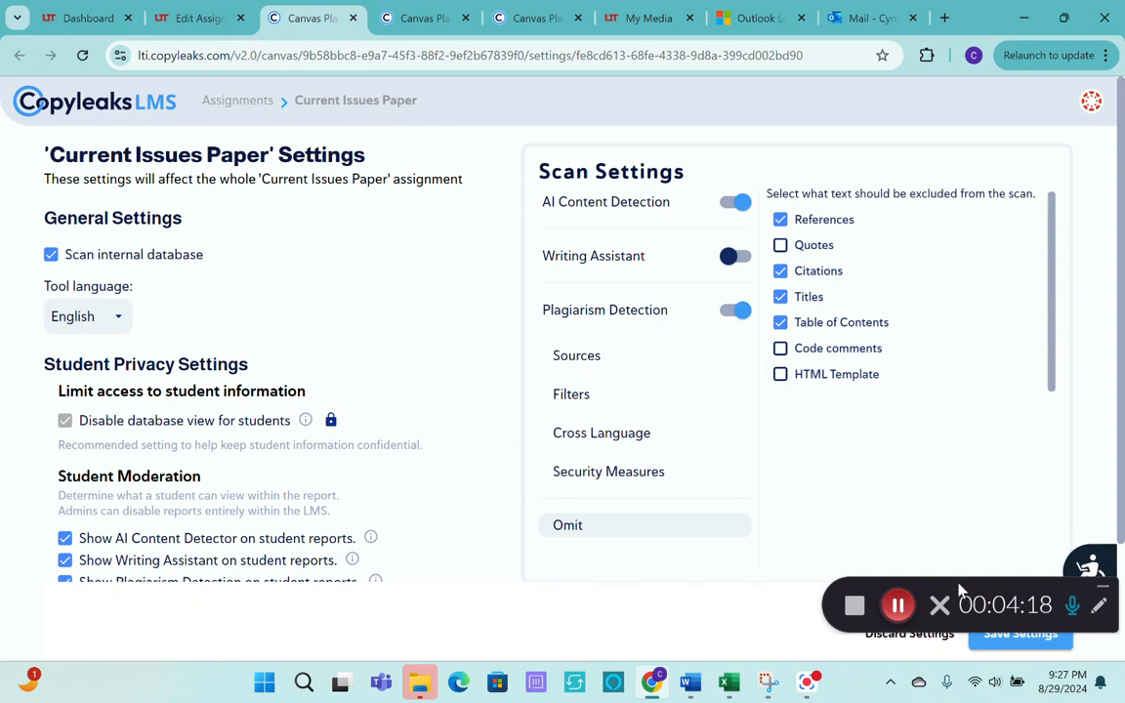
pyautogui.click(1017, 640)
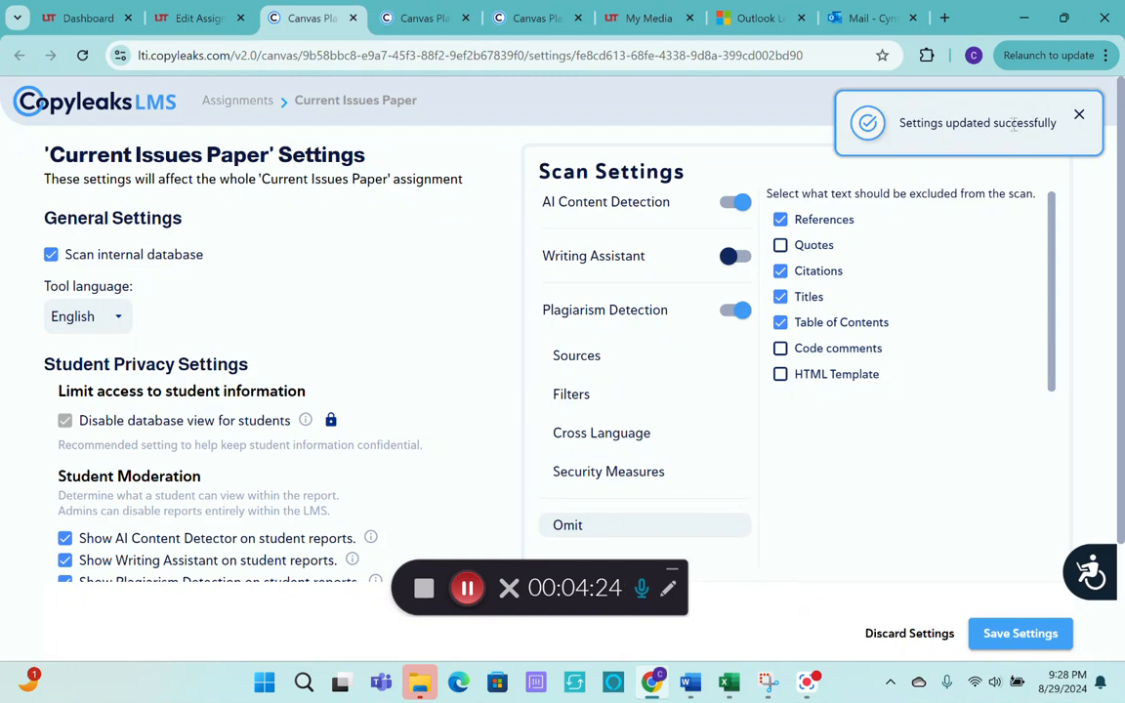
# Return to the Canvas assignment being edited and save it.
pyautogui.click(201, 22)
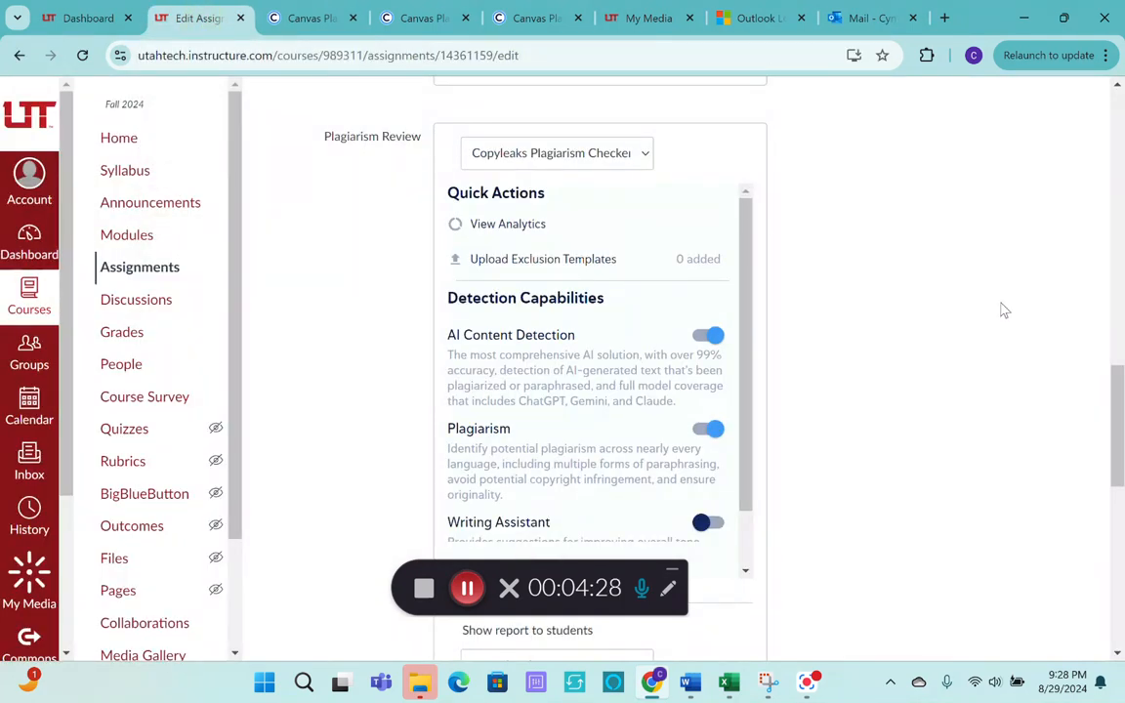
pyautogui.scroll(-7, 1002, 309)
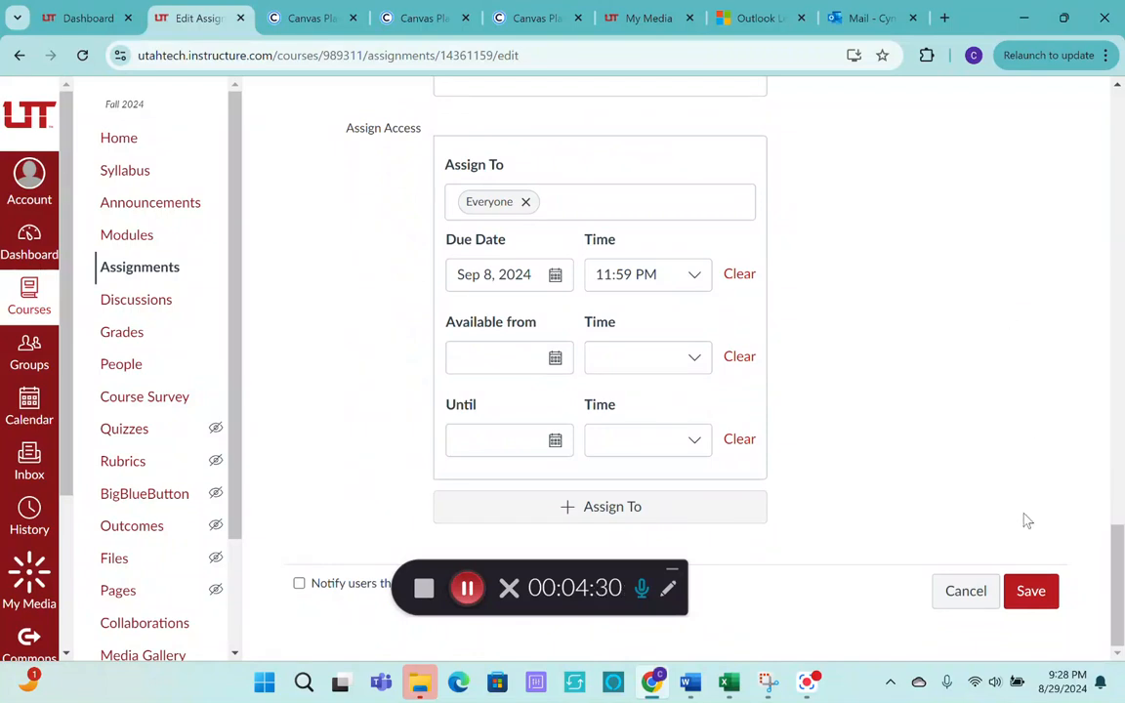
pyautogui.click(1027, 593)
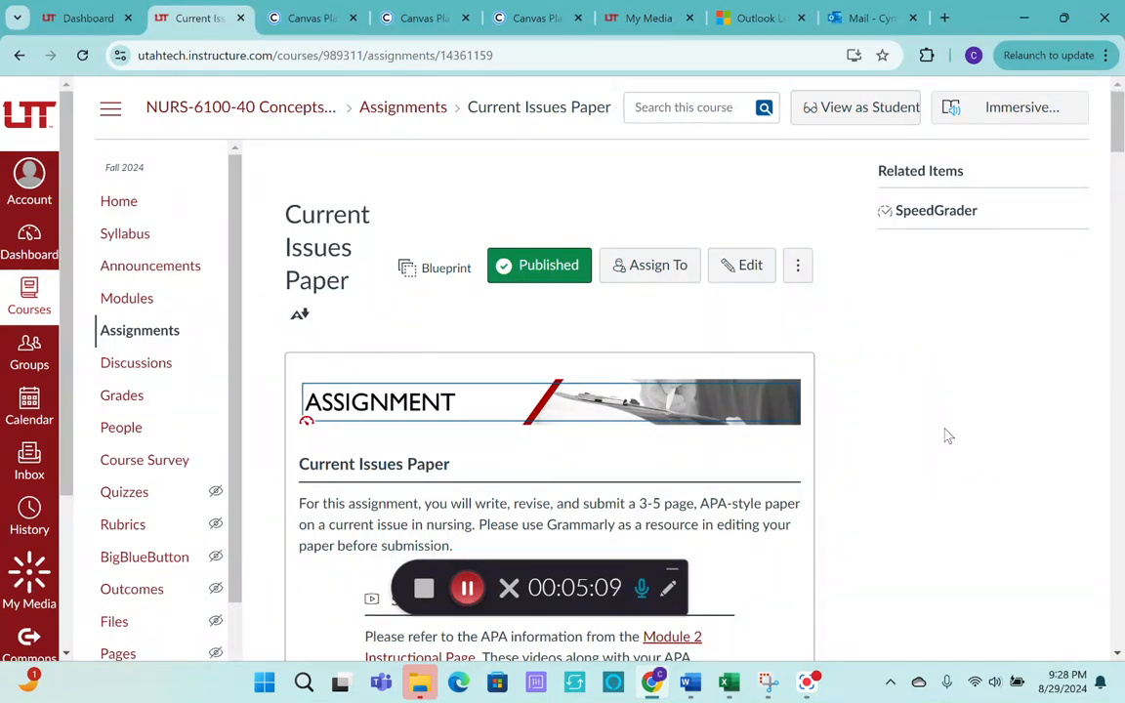
# Reopen the Current Issues Paper for editing and bring up its Copyleaks advanced settings.
pyautogui.click(741, 270)
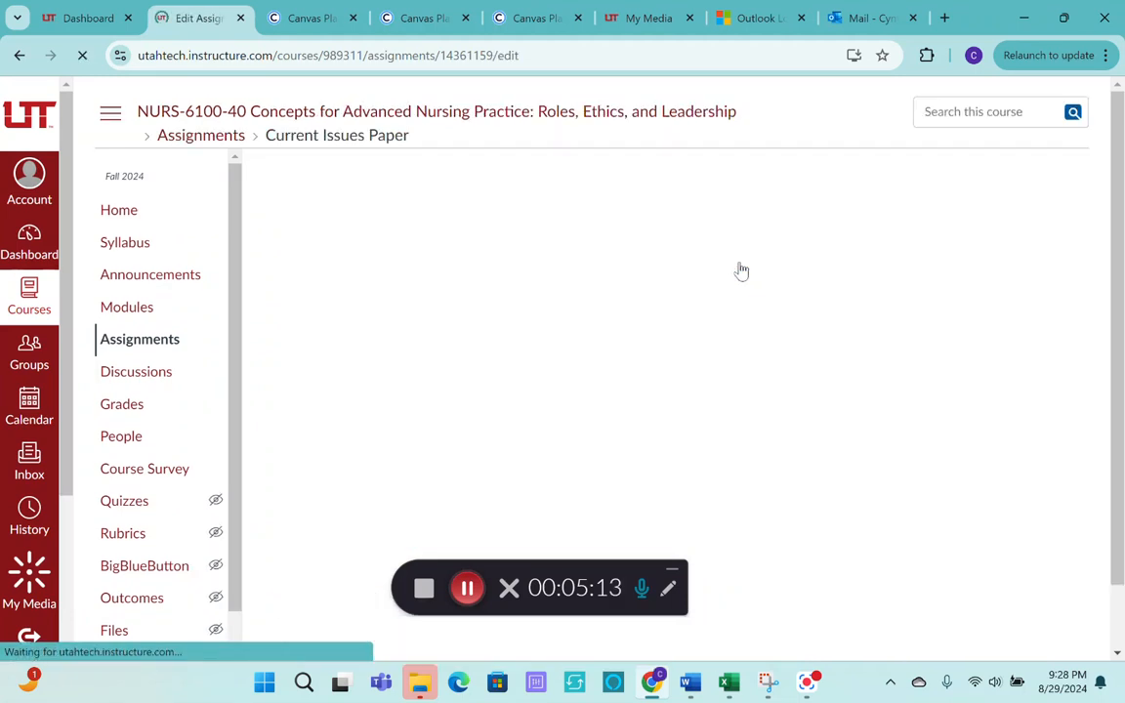
pyautogui.scroll(-1, 1080, 485)
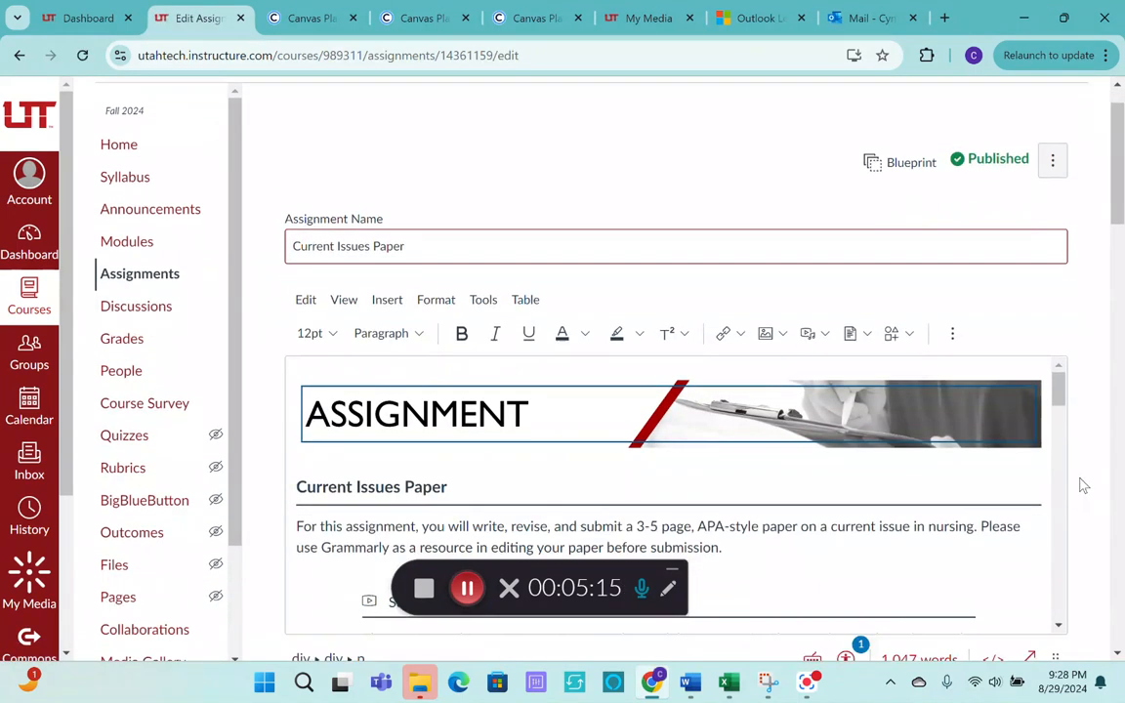
pyautogui.scroll(-10, 1081, 486)
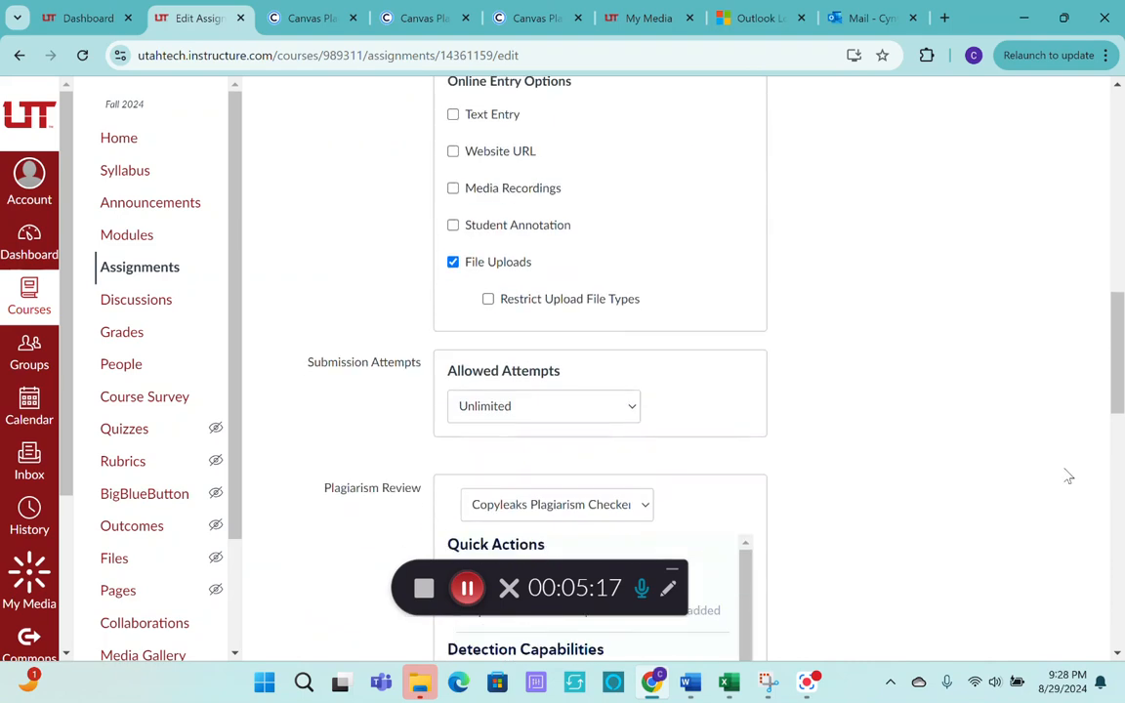
pyautogui.scroll(-4, 1068, 477)
pyautogui.scroll(-5, 1029, 452)
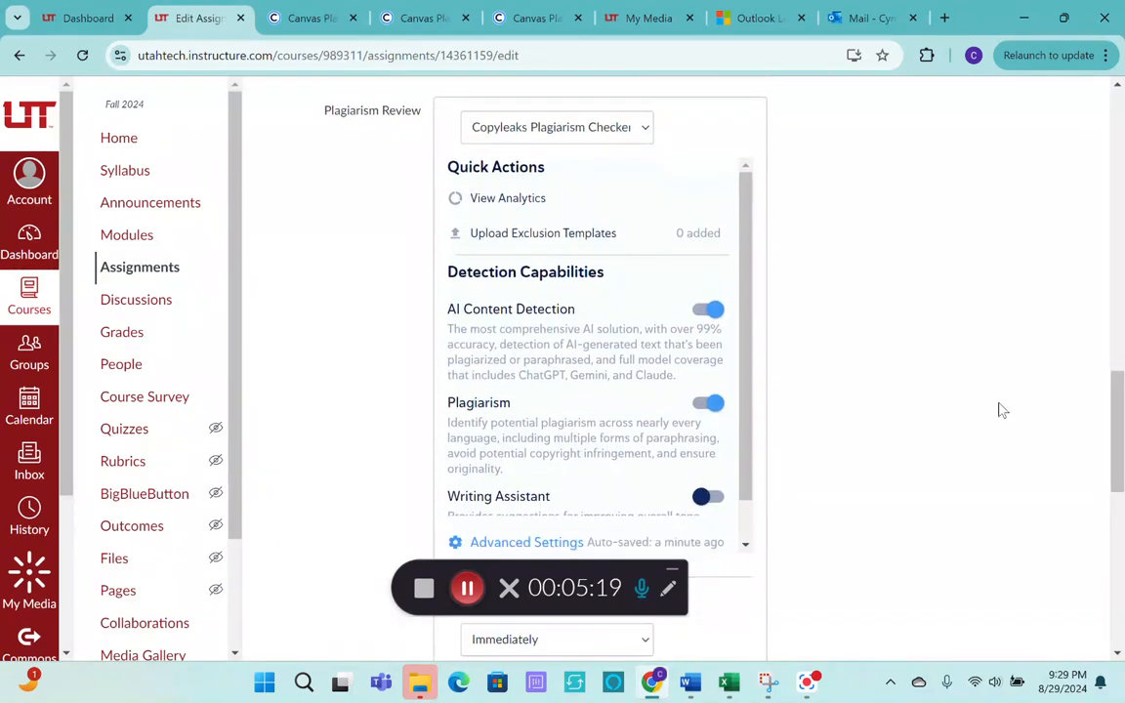
pyautogui.scroll(-2, 1001, 410)
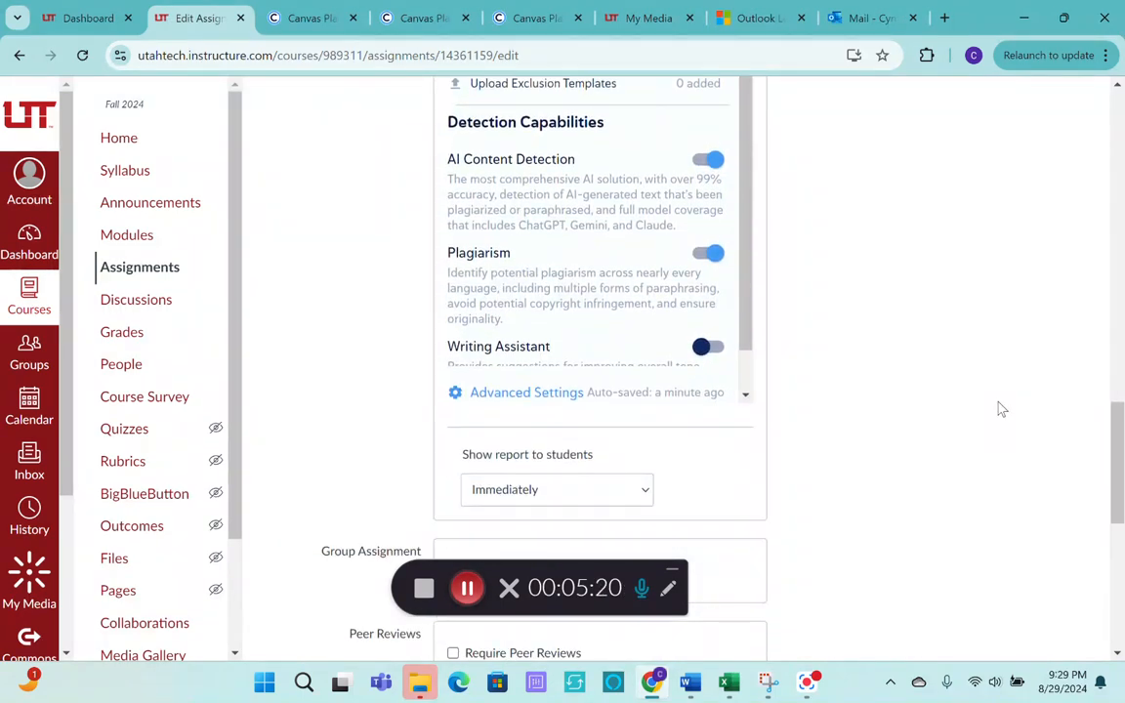
pyautogui.click(513, 397)
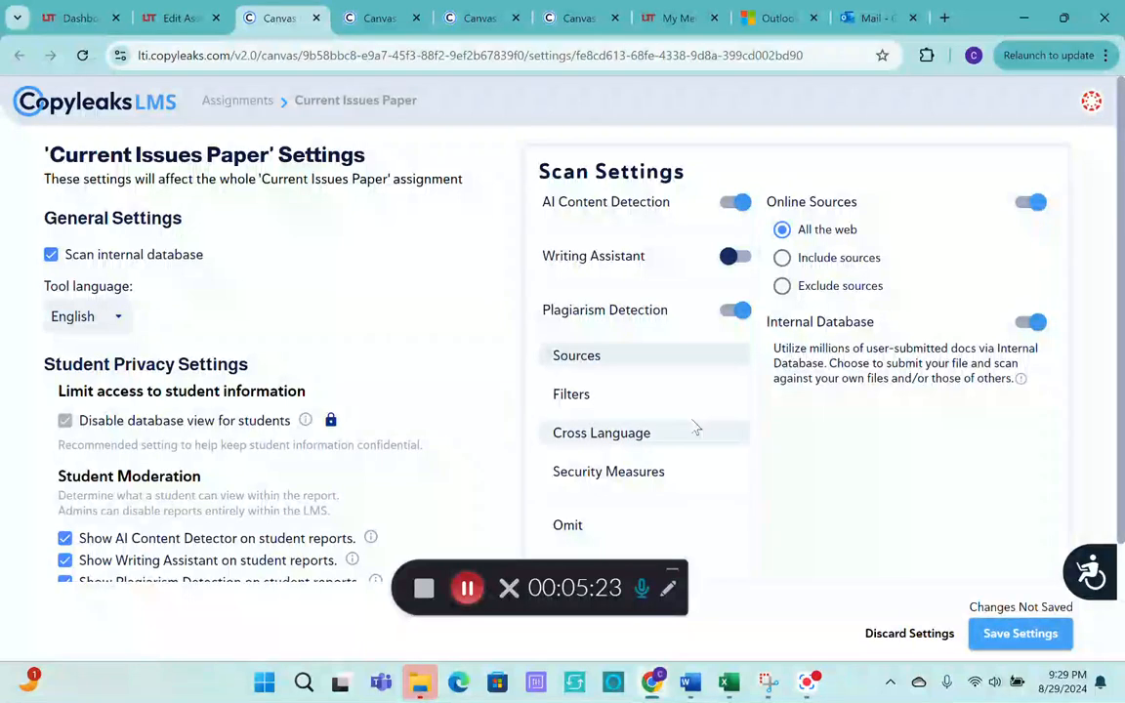
# Exclude the domain utahtech.edu from the online sources scanned for plagiarism and save the settings.
pyautogui.click(782, 285)
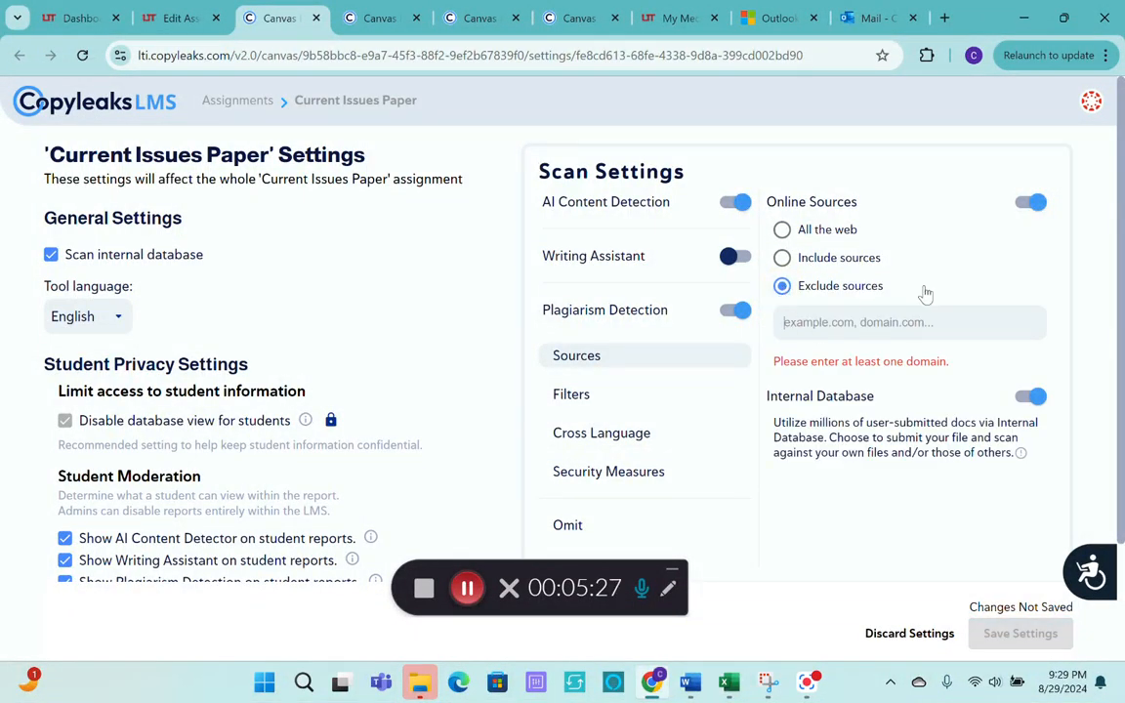
pyautogui.write('utah')
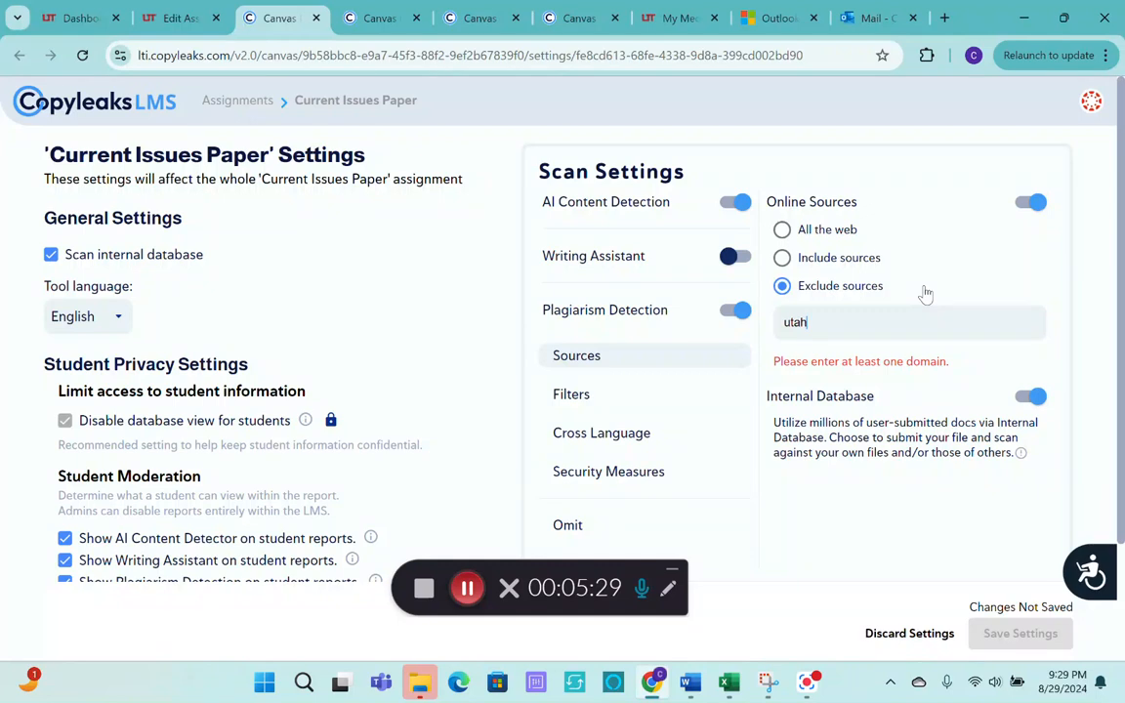
pyautogui.write('tech.edu')
pyautogui.press('Return')
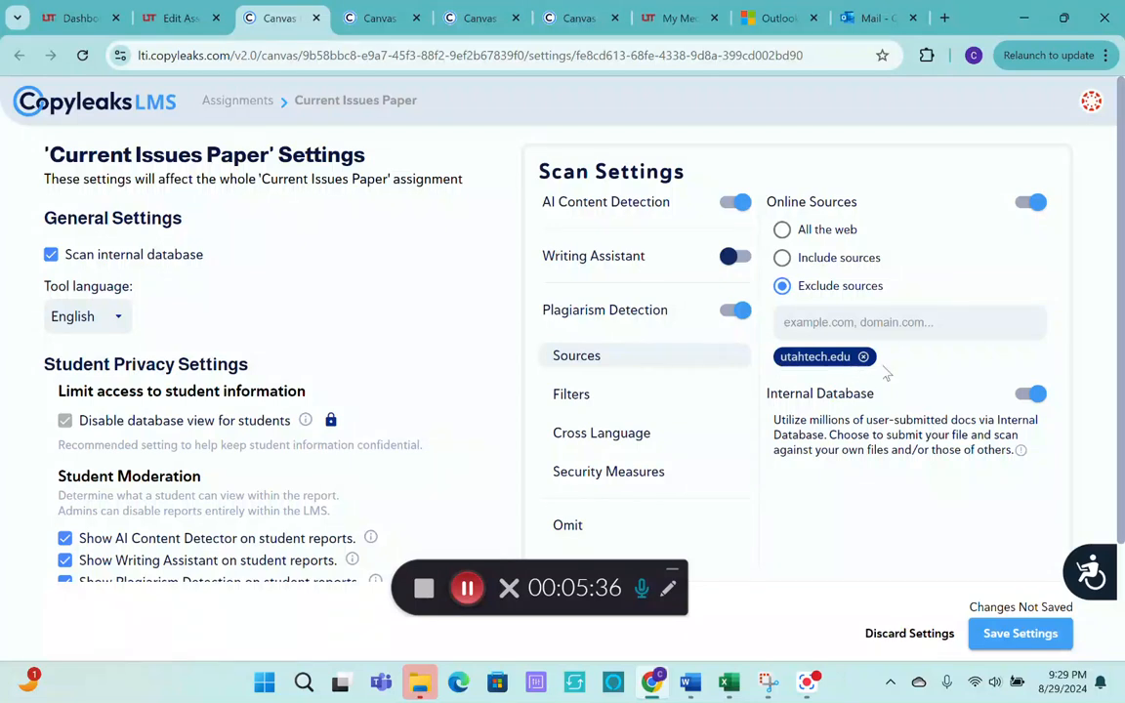
pyautogui.click(1003, 636)
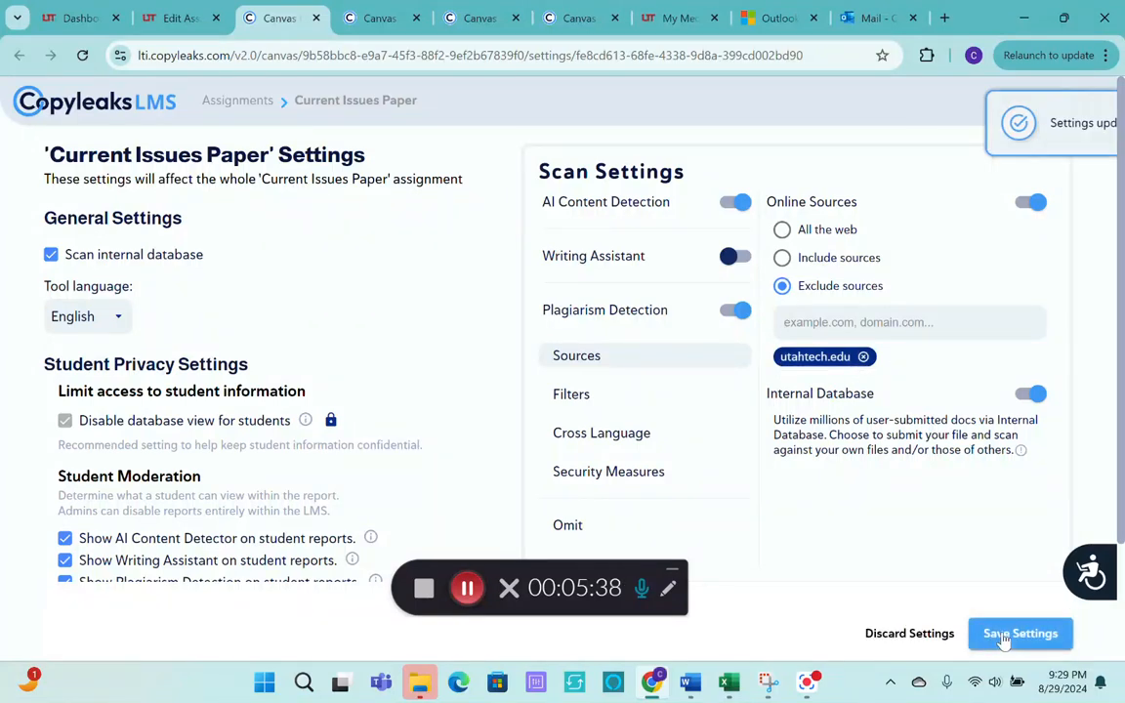
# Go back to the assignment's edit page in Canvas and save the assignment again.
pyautogui.click(180, 19)
pyautogui.scroll(-6, 850, 388)
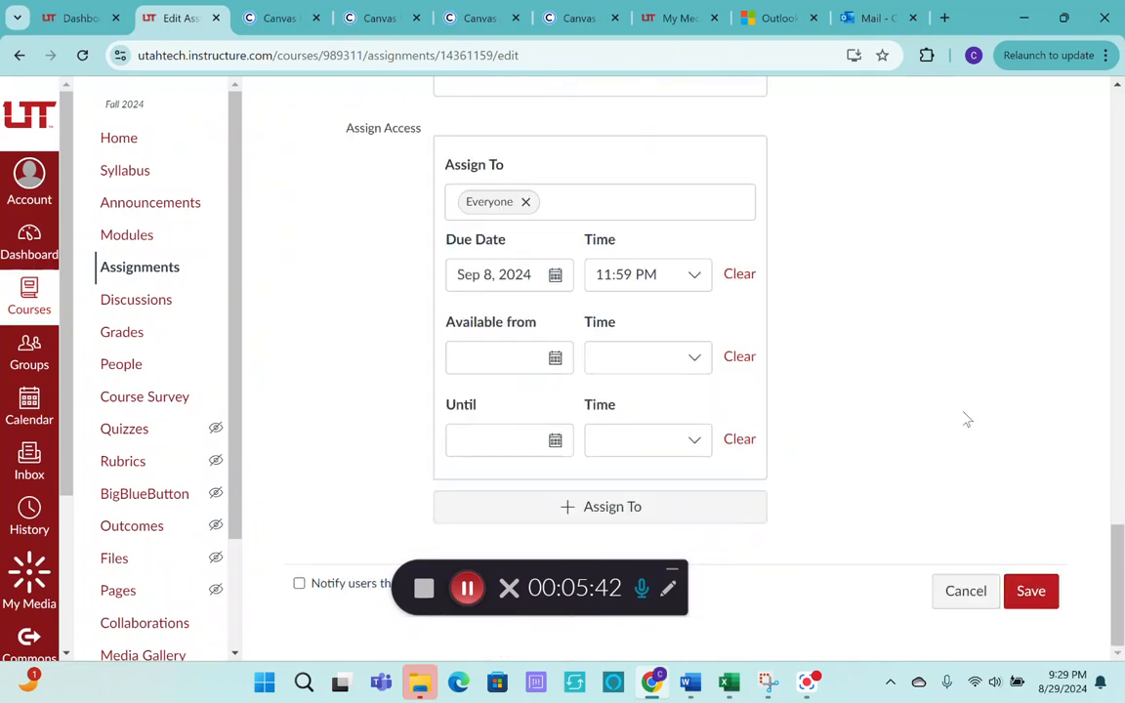
pyautogui.click(1032, 592)
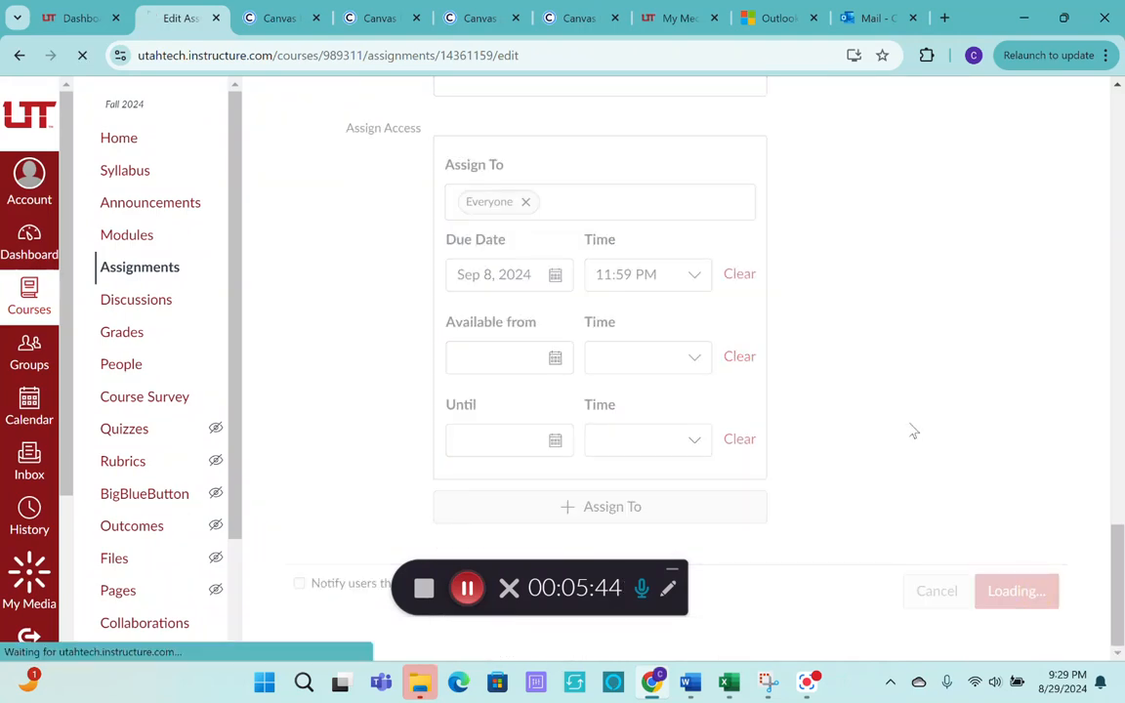